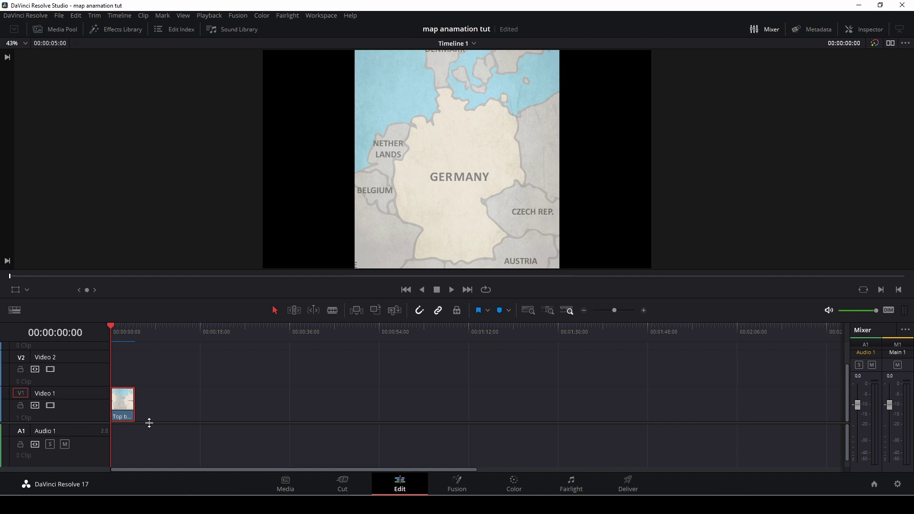
- Open the map clip from Video 1 in Fusion and spread MediaIn1 and MediaOut1 apart
right_click(125, 416)
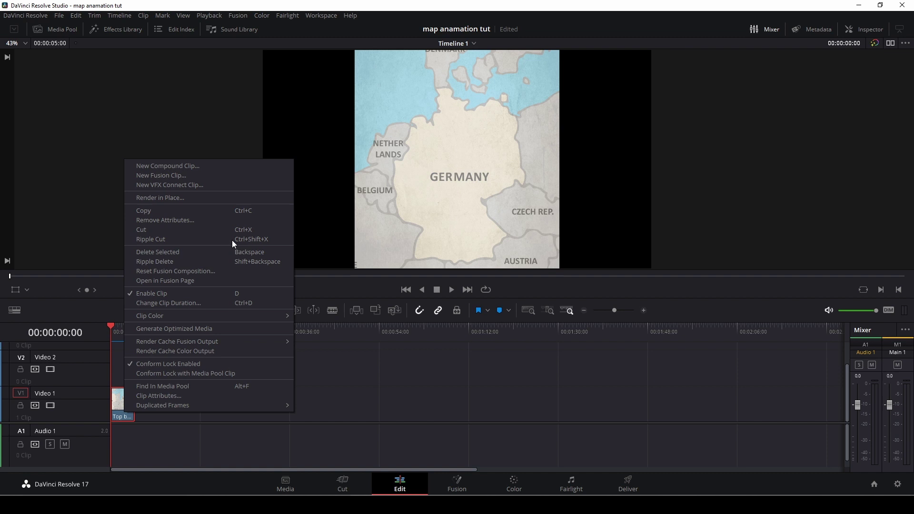
click(333, 418)
click(128, 410)
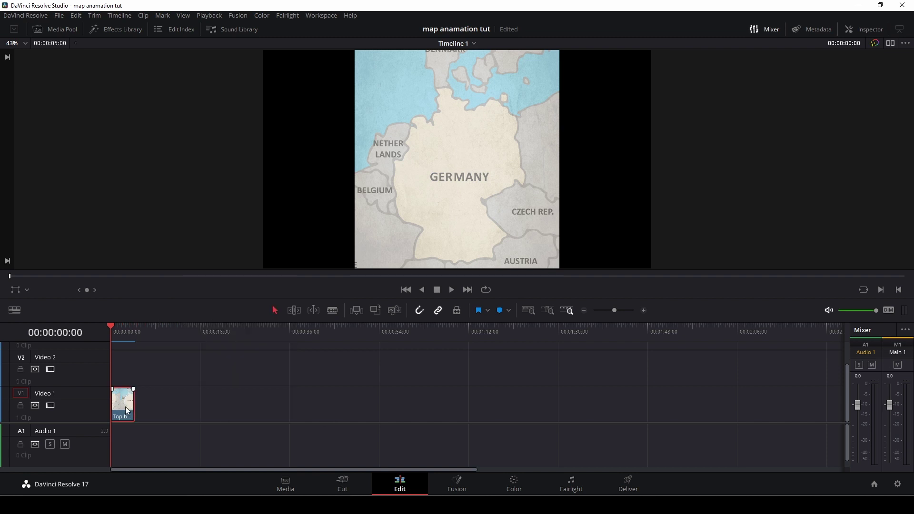
click(458, 490)
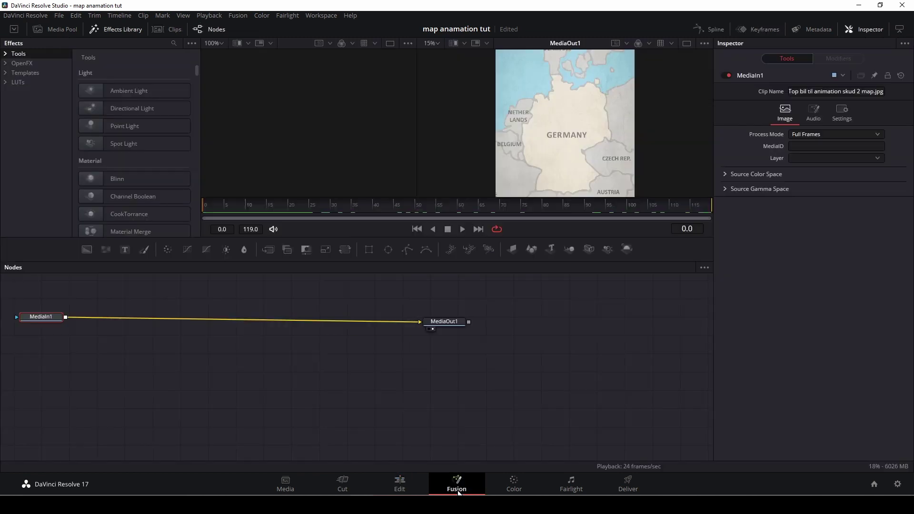
drag(449, 321, 577, 318)
drag(40, 322, 91, 321)
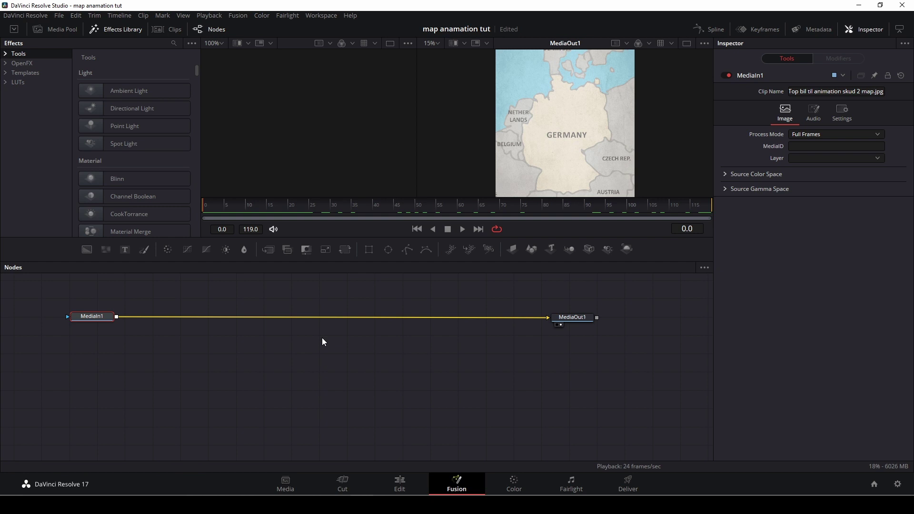
- Drop a Background1 node into the graph and set its colour to #840000
drag(85, 248, 128, 334)
drag(145, 379, 144, 379)
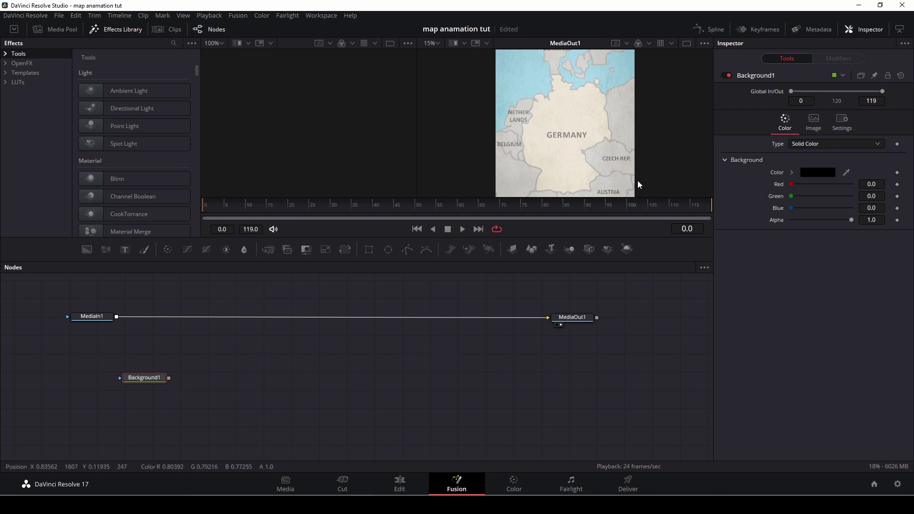
click(812, 172)
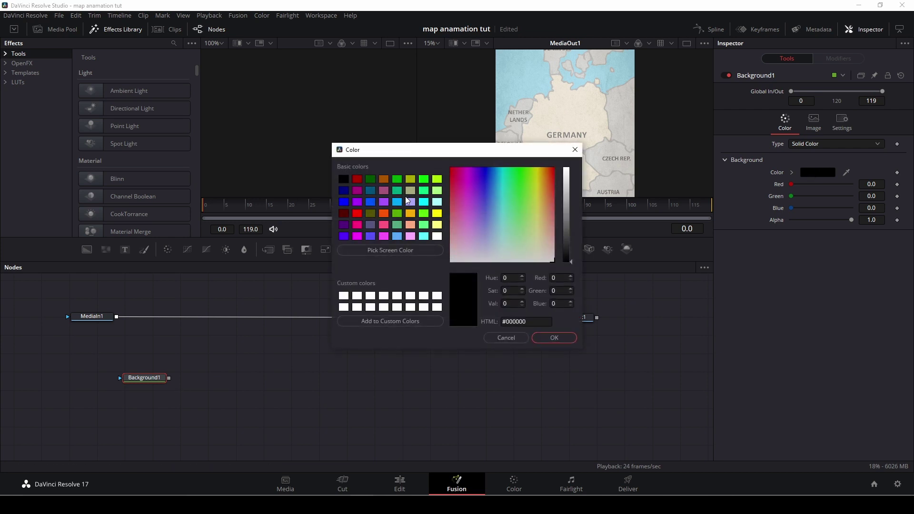
click(357, 180)
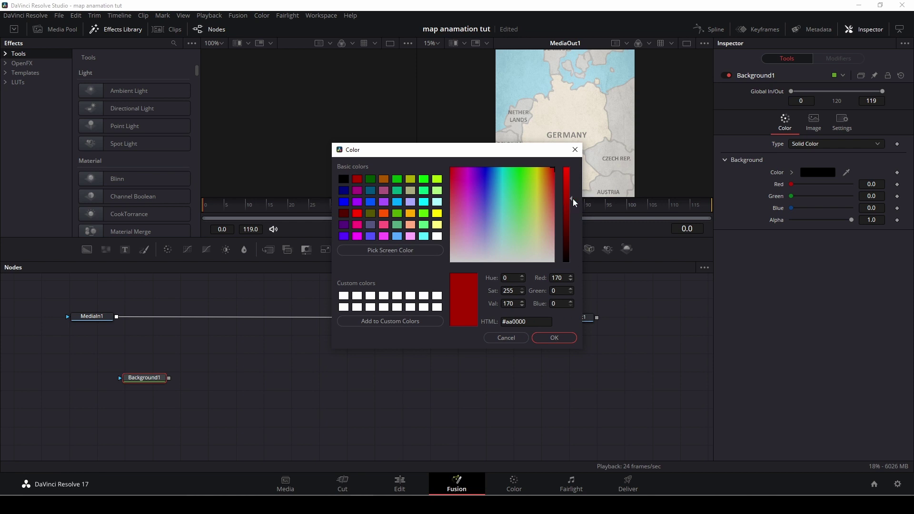
drag(568, 204, 567, 212)
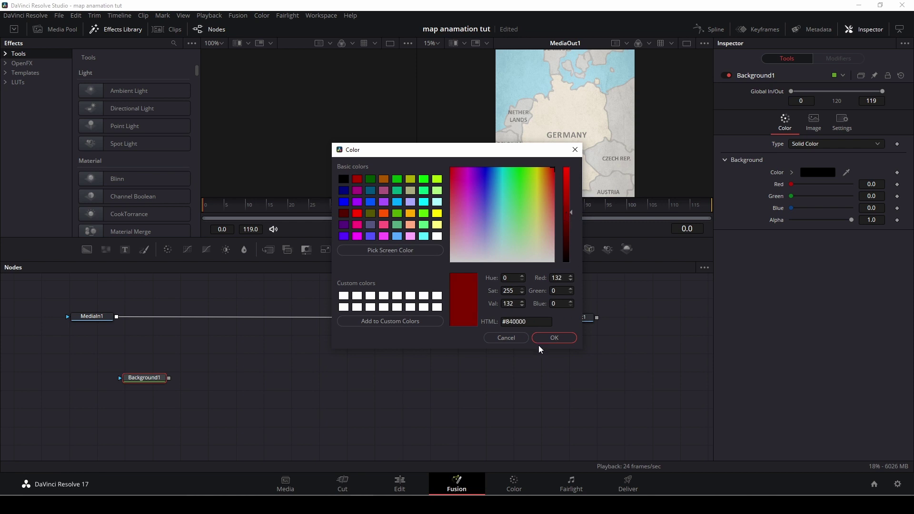
click(545, 344)
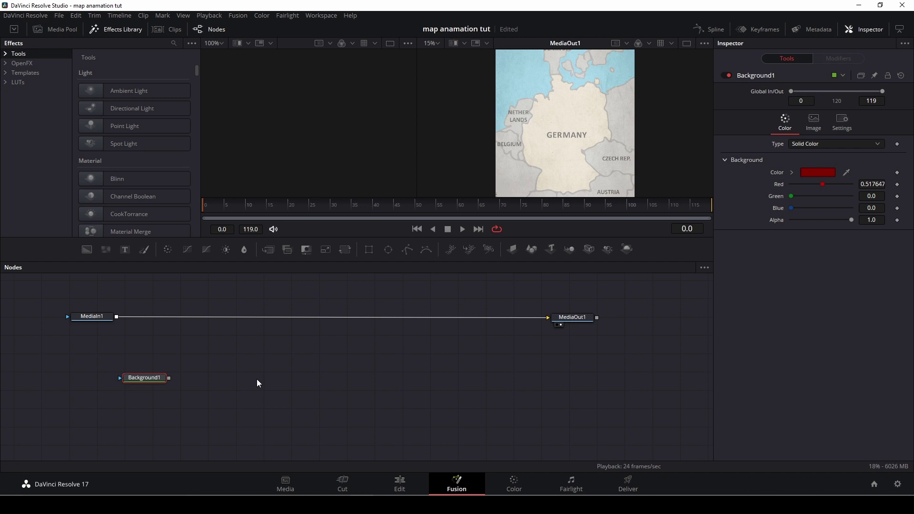
- Attach a Polygon mask to Background1 and trace the route's first points down the northern coast
drag(404, 253, 127, 377)
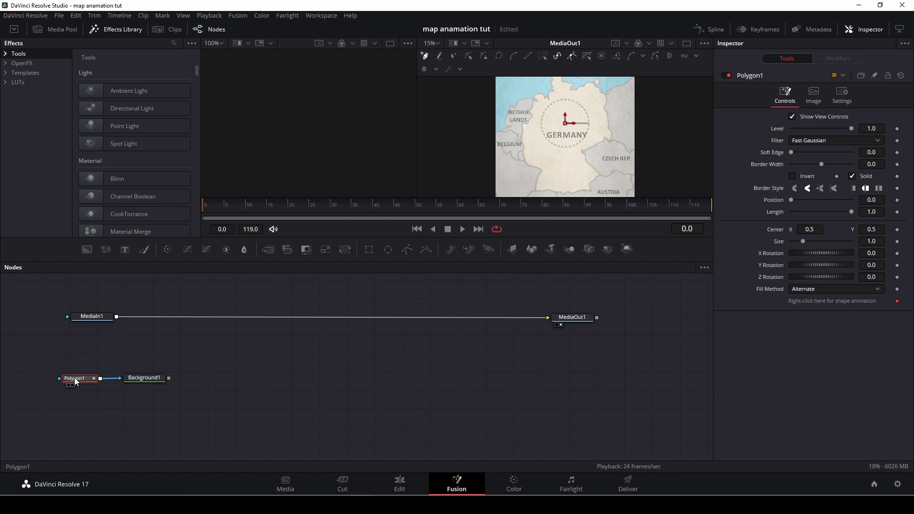
scroll(557, 138, up, 2)
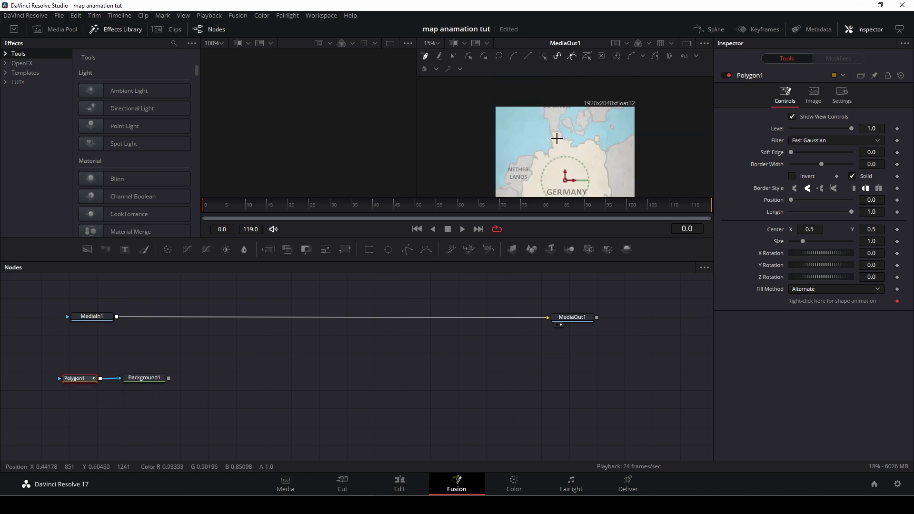
click(554, 109)
click(551, 122)
click(554, 130)
click(558, 140)
click(558, 151)
click(560, 159)
- Continue the polygon route south and down-left across Germany
scroll(556, 166, down, 2)
click(561, 116)
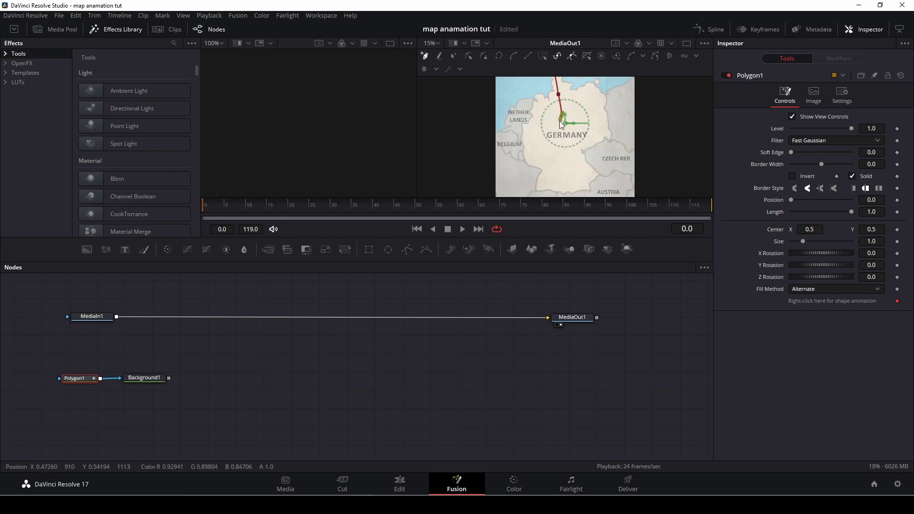
click(555, 129)
click(552, 134)
click(549, 139)
click(544, 148)
click(539, 155)
click(536, 157)
click(534, 159)
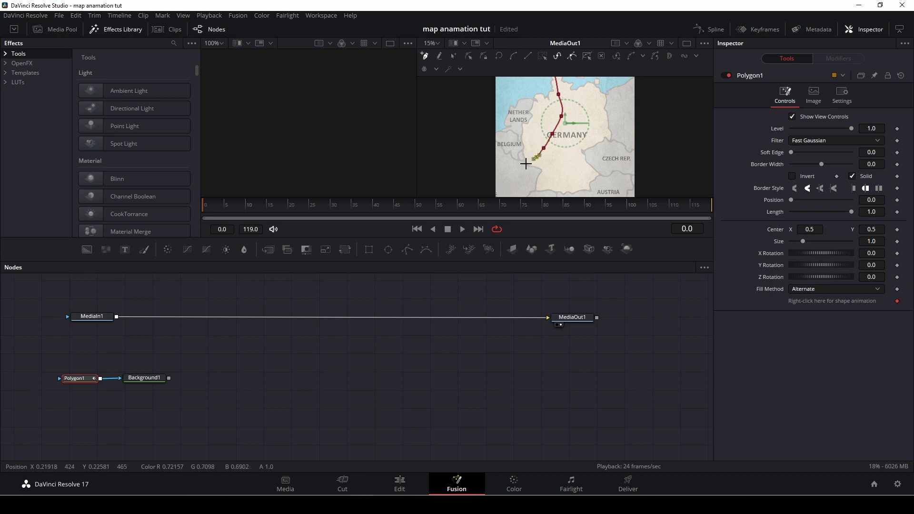
- Extend the route southwest, curve it east and north, and close it at the starting point
click(520, 167)
click(514, 176)
click(512, 180)
click(515, 183)
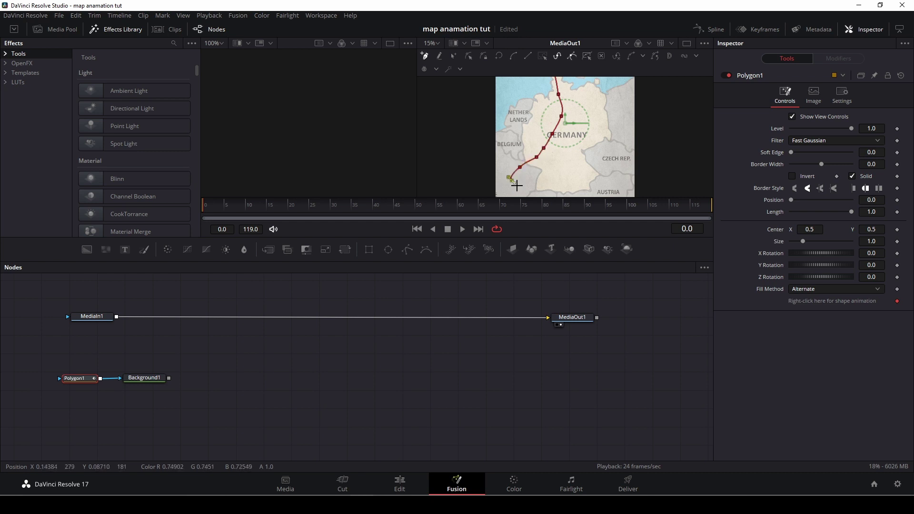
drag(538, 188, 541, 189)
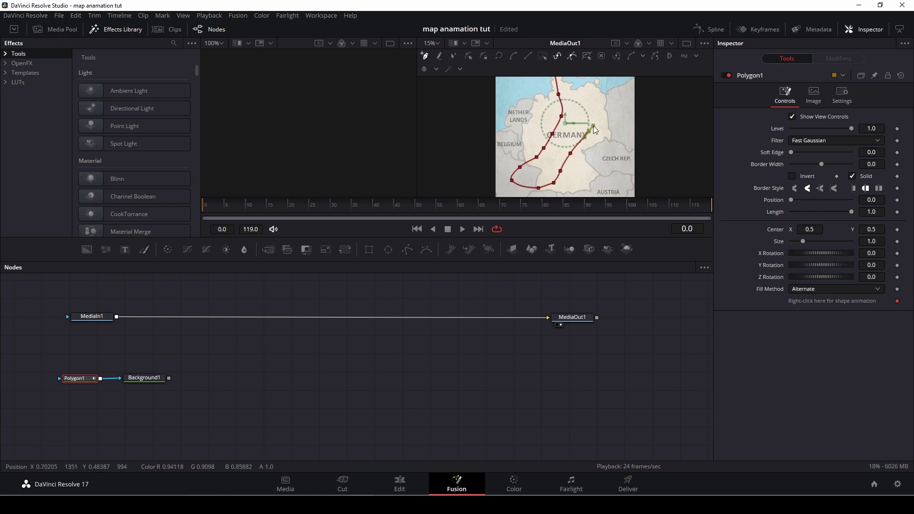
scroll(591, 114, up, 3)
click(583, 154)
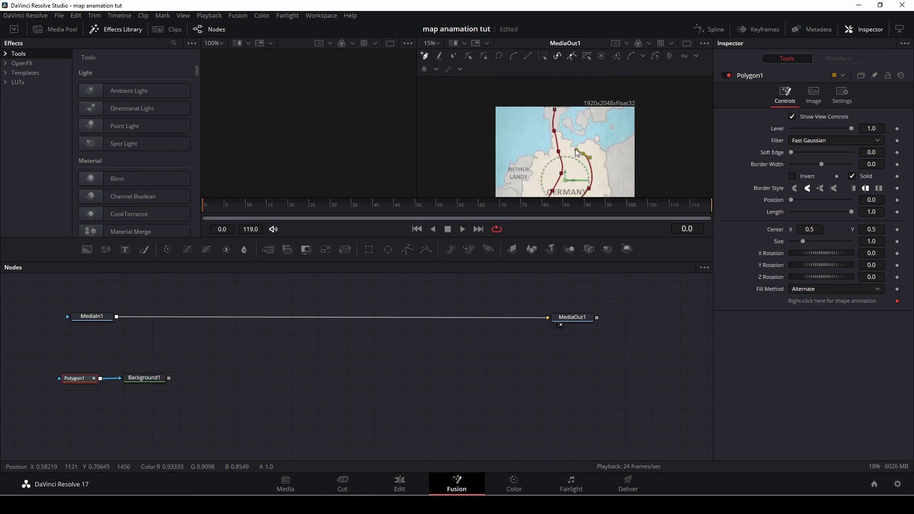
drag(567, 142, 559, 116)
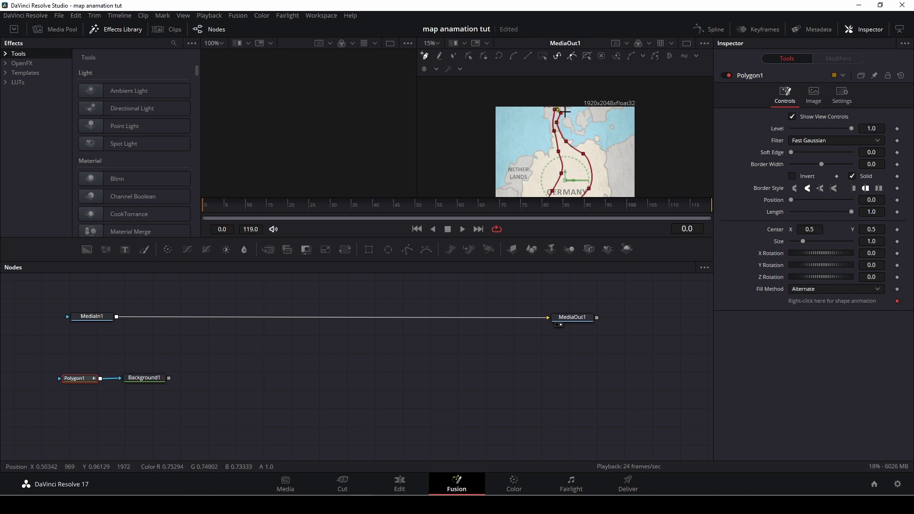
click(556, 111)
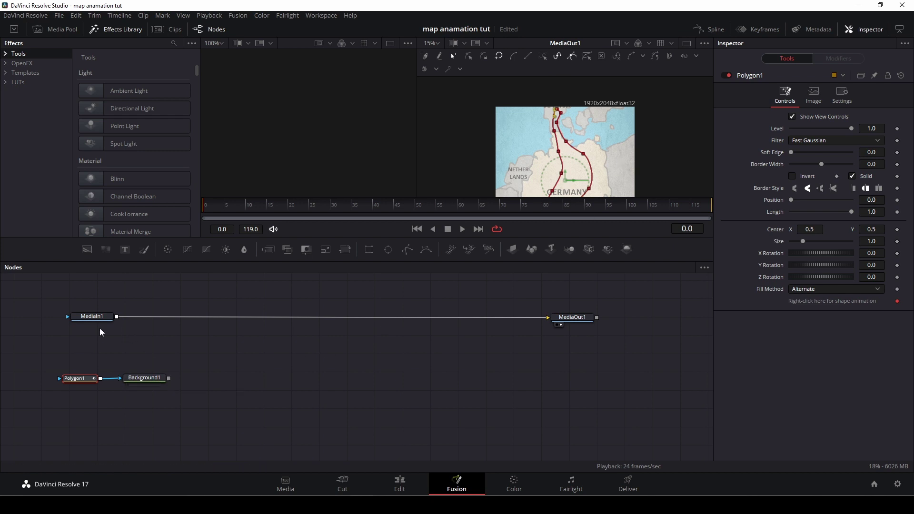
- Merge the red background over the map, move MediaOut1 right, and view the whole map
drag(169, 378, 118, 318)
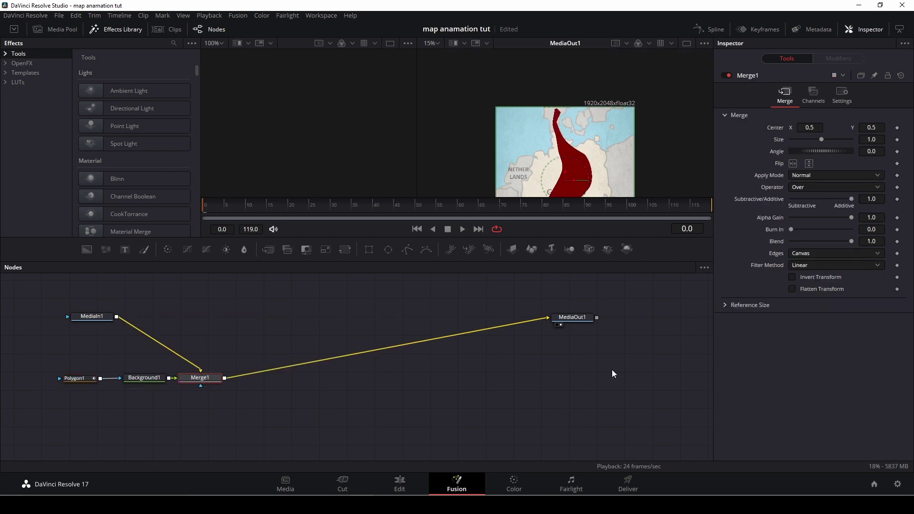
drag(580, 316, 599, 353)
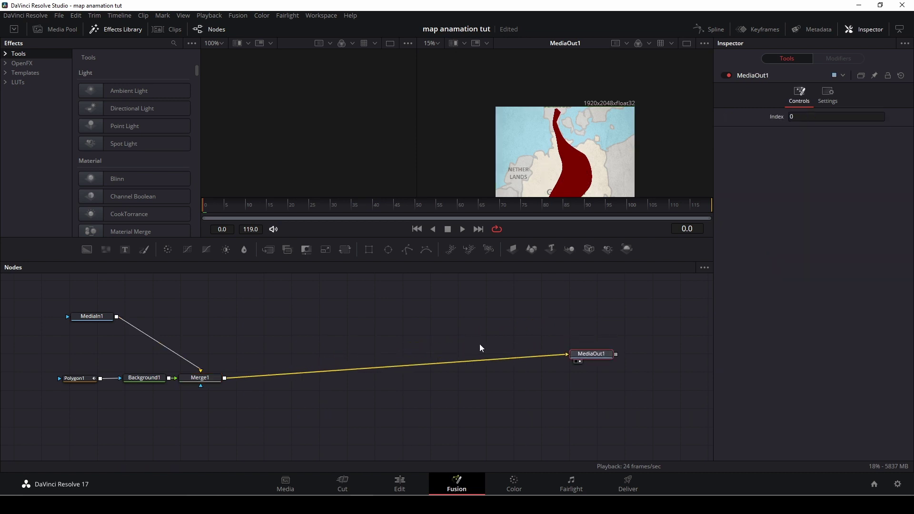
scroll(579, 155, down, 4)
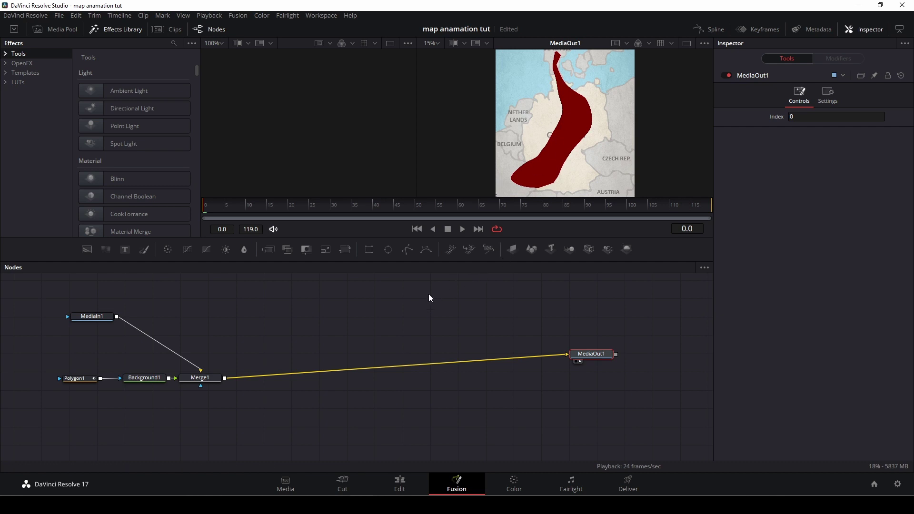
- Uncheck Solid on Polygon1 and set its Border Width to 0.019
click(72, 379)
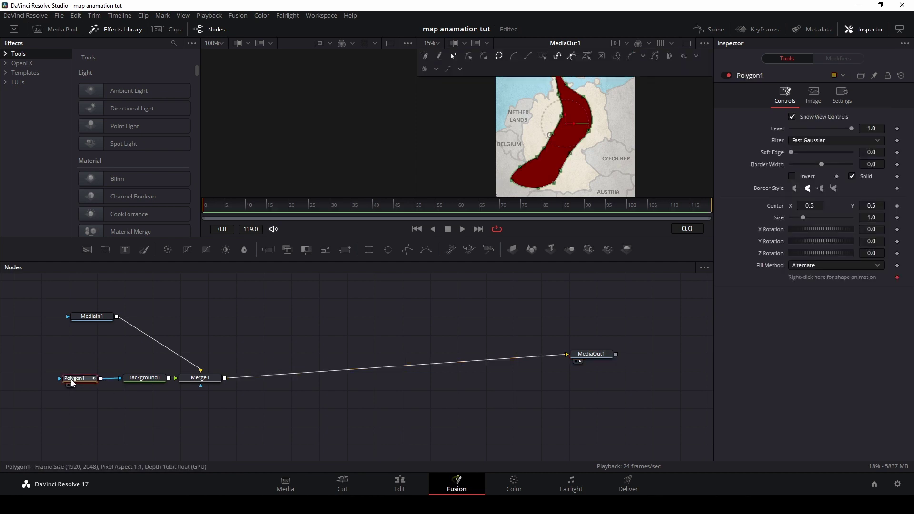
click(852, 176)
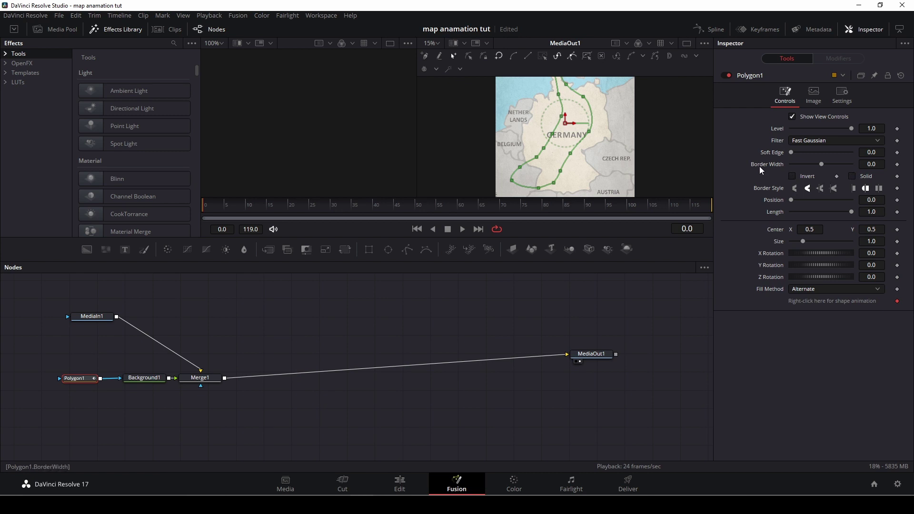
mouse_move(822, 163)
mouse_down()
mouse_move(836, 164)
mouse_move(825, 166)
mouse_up()
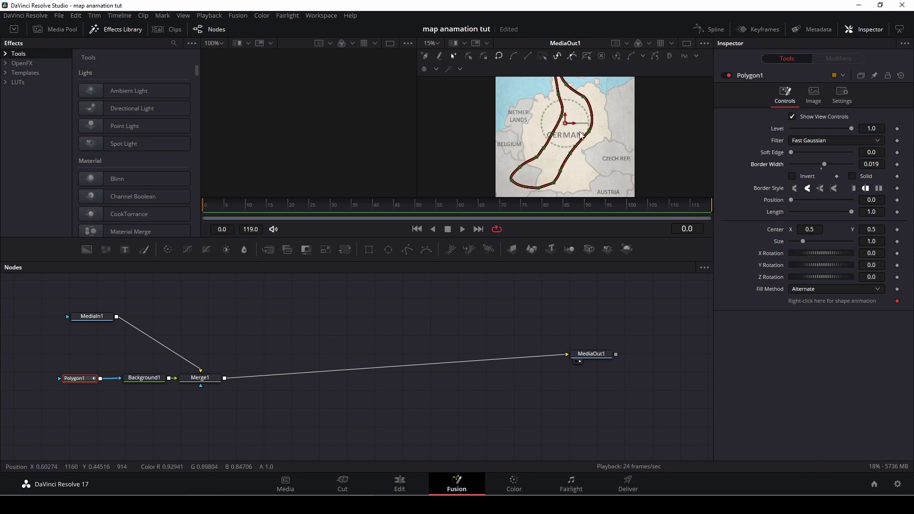
scroll(547, 143, up, 2)
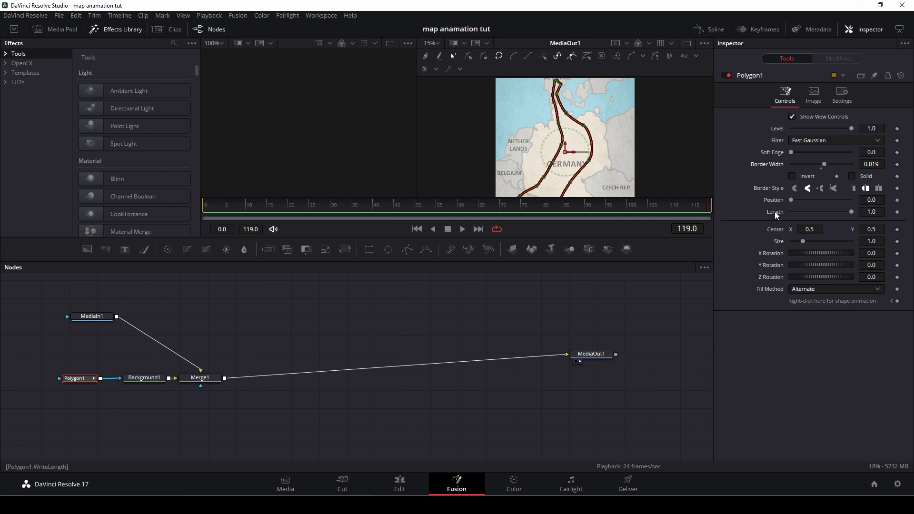
- Keyframe Polygon1 Length at 1.0 on frame 119 and 0 on frame 0
click(897, 213)
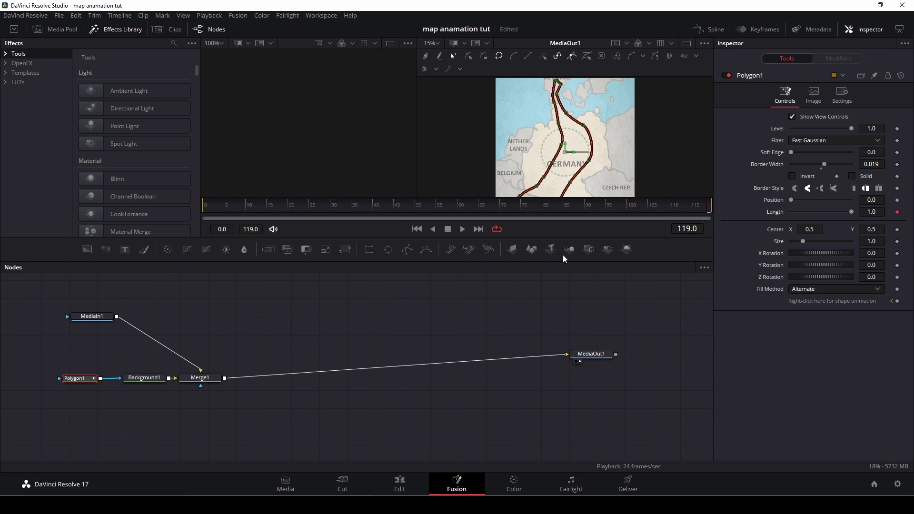
drag(249, 210, 193, 213)
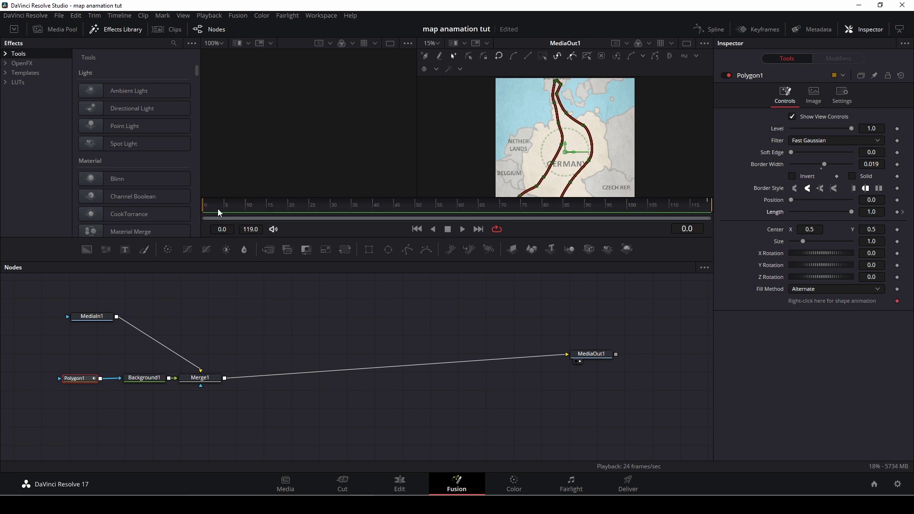
drag(852, 211, 782, 215)
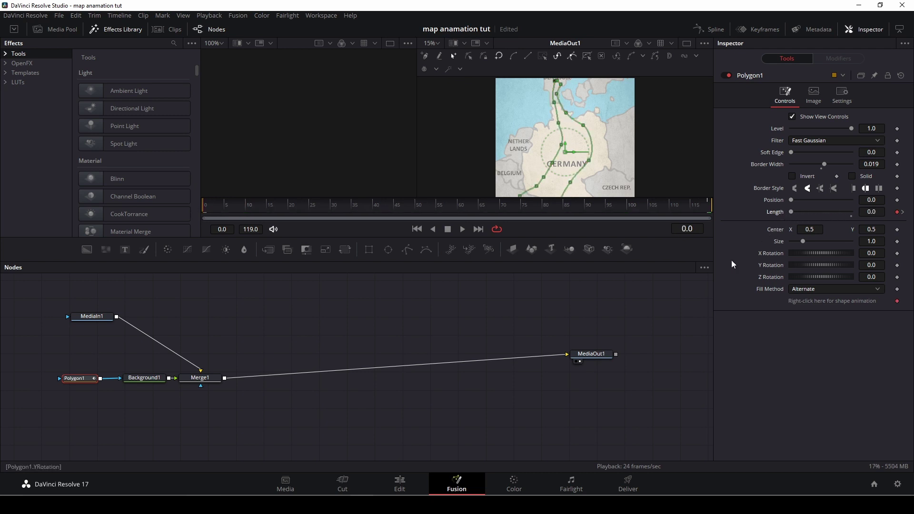
- Play the route animation on the Edit page, then return the playhead to 00:00:00:00
click(400, 485)
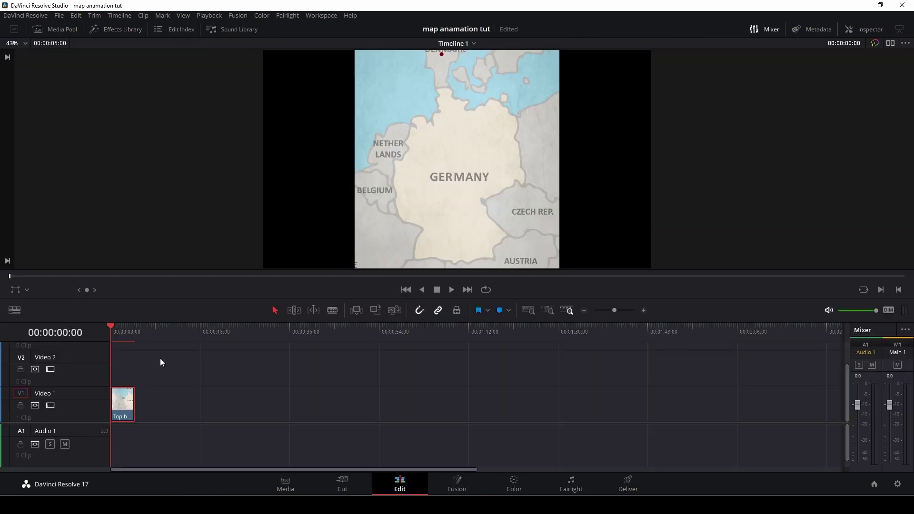
key(space)
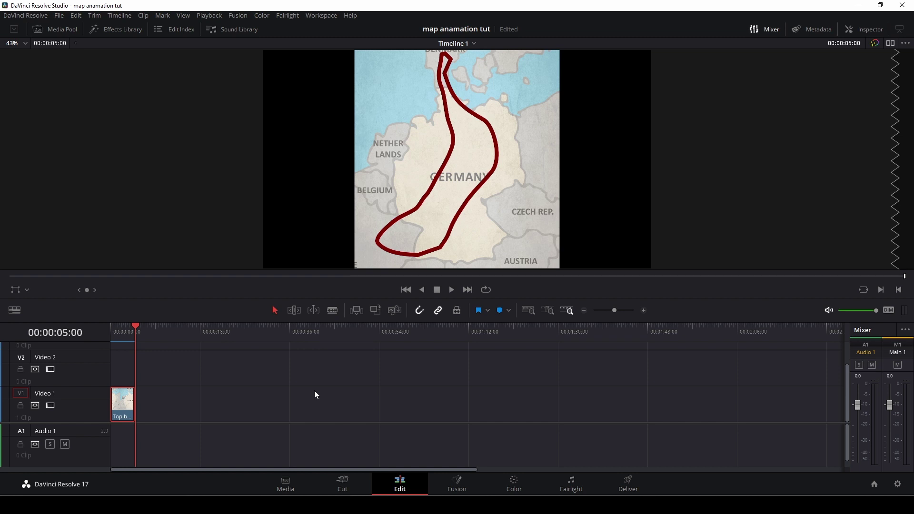
drag(138, 328, 112, 327)
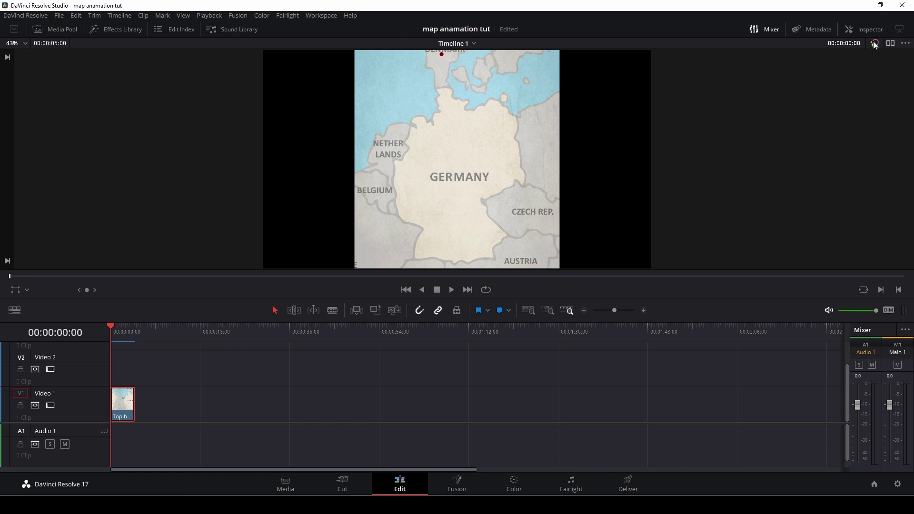
- Set the map's Transform Zoom to 1.9 and keyframe its Zoom and Position
click(849, 29)
drag(801, 95, 760, 109)
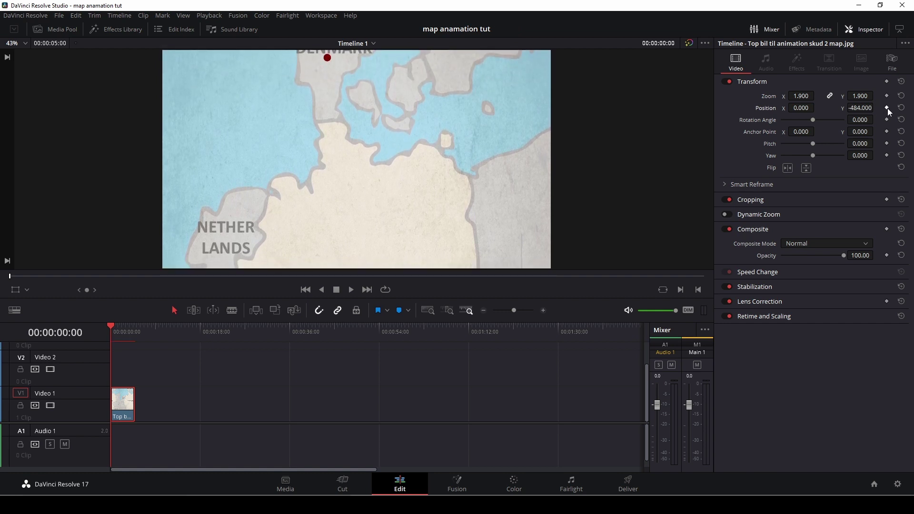
click(887, 107)
click(886, 96)
- Add Position Y keyframes during playback so the map pans along the line, up to -489
key(space)
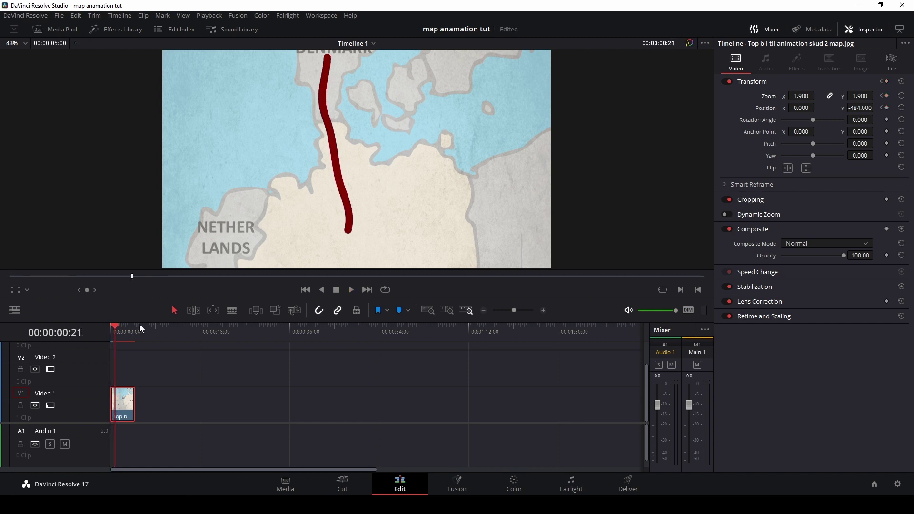
mouse_move(867, 107)
mouse_down()
mouse_move(876, 107)
mouse_move(867, 108)
mouse_up()
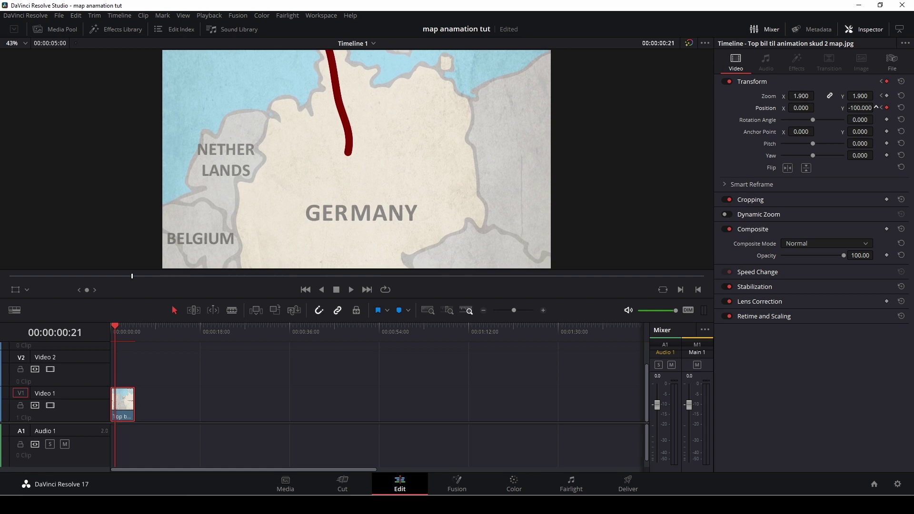
key(space)
key(space)
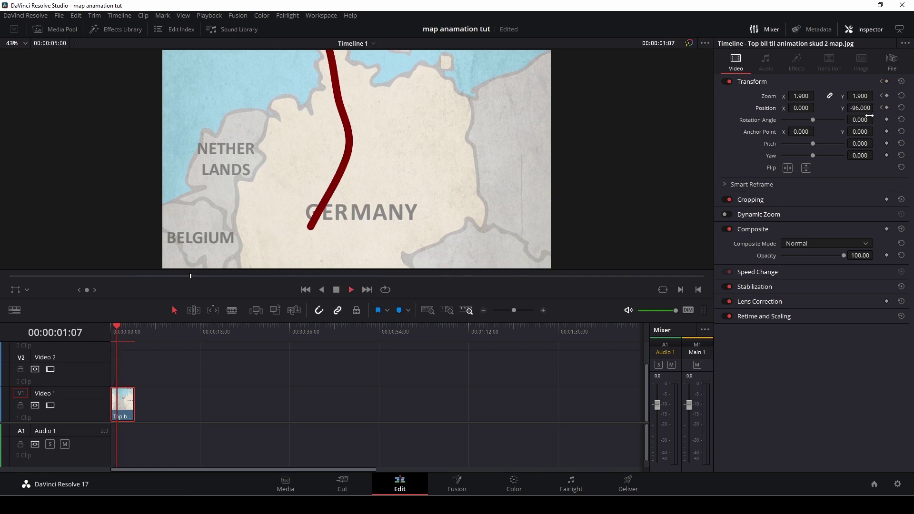
key(space)
mouse_move(868, 107)
mouse_down()
mouse_move(882, 108)
mouse_move(861, 109)
mouse_up()
key(space)
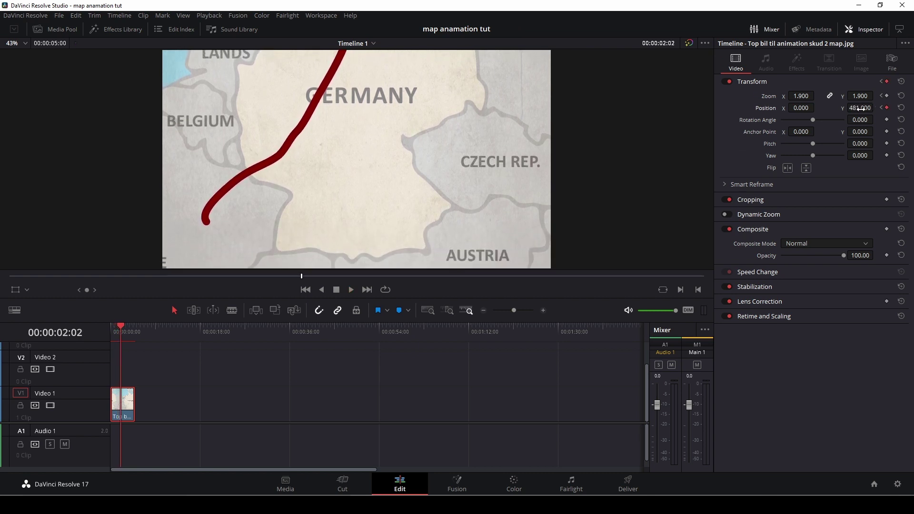
key(space)
key(space)
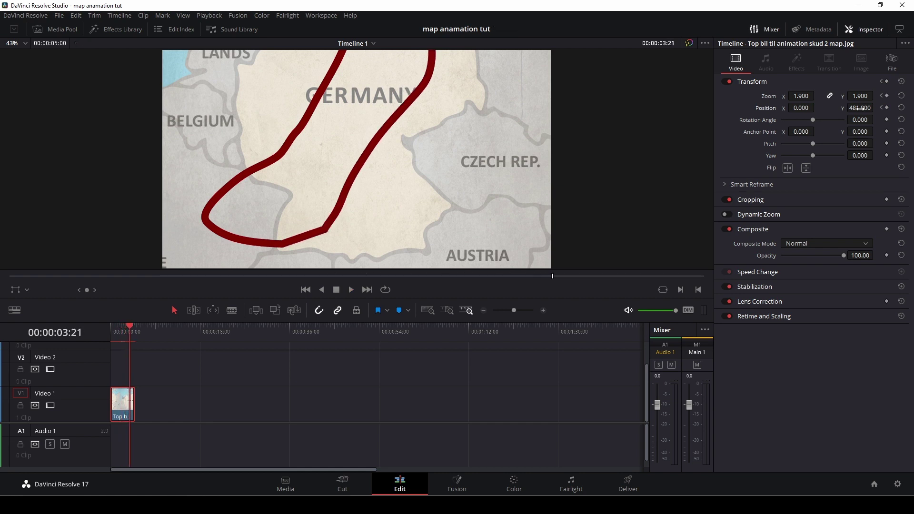
drag(863, 108, 875, 108)
key(space)
key(space)
key(space)
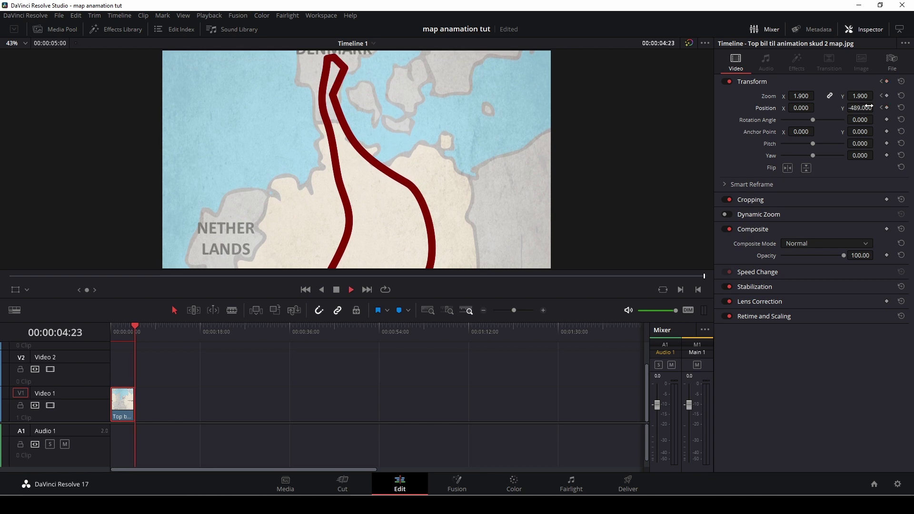